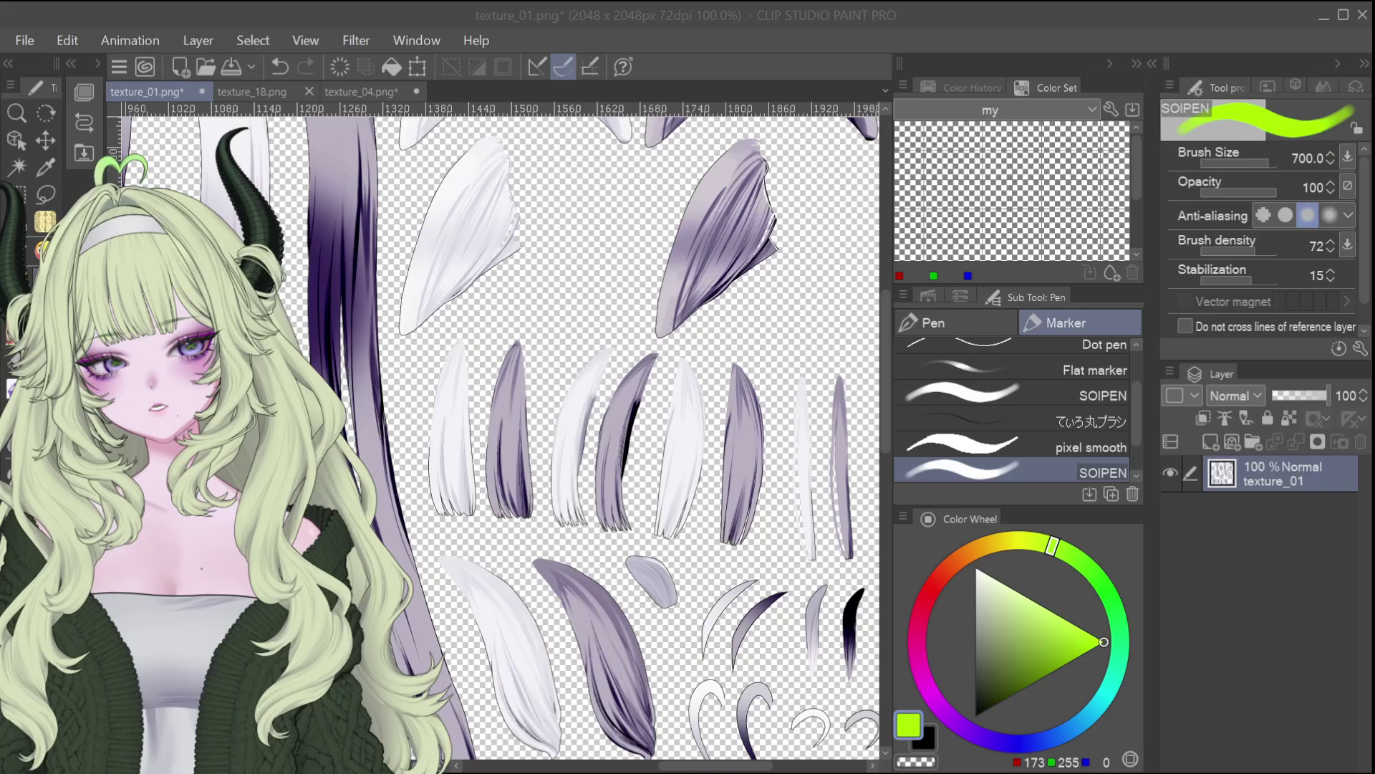
# Add a new raster layer above texture_01 and clip it to the layer below
pyautogui.hotkey('alt', 'Tab')
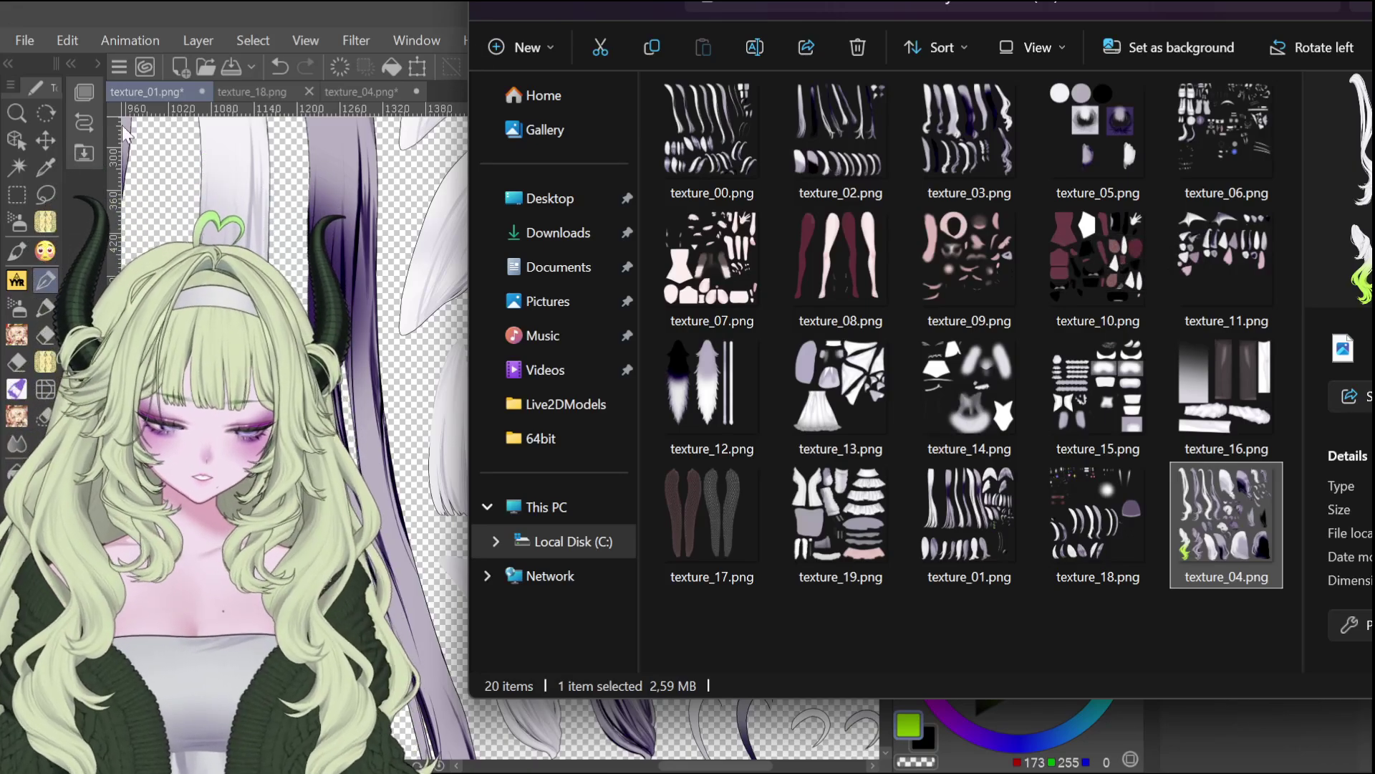
pyautogui.click(244, 272)
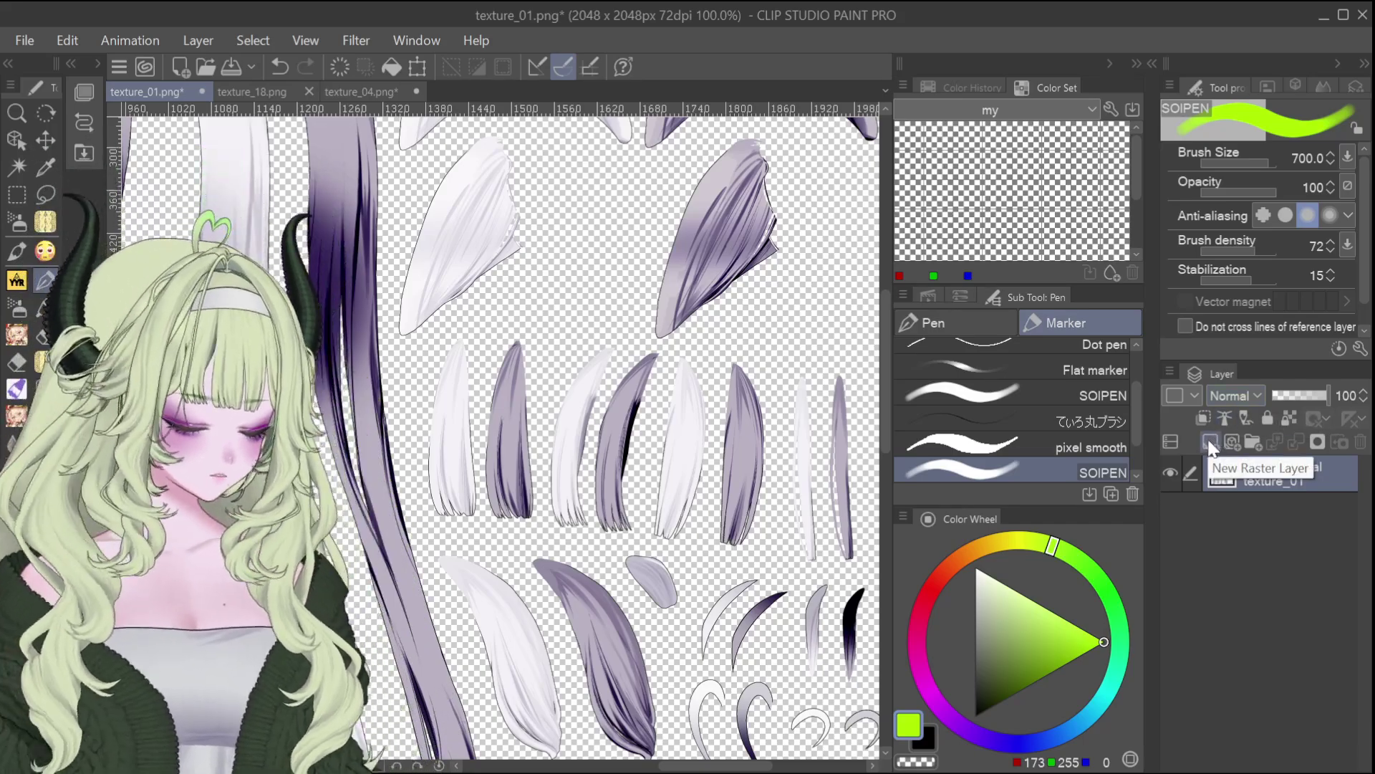
pyautogui.click(1211, 444)
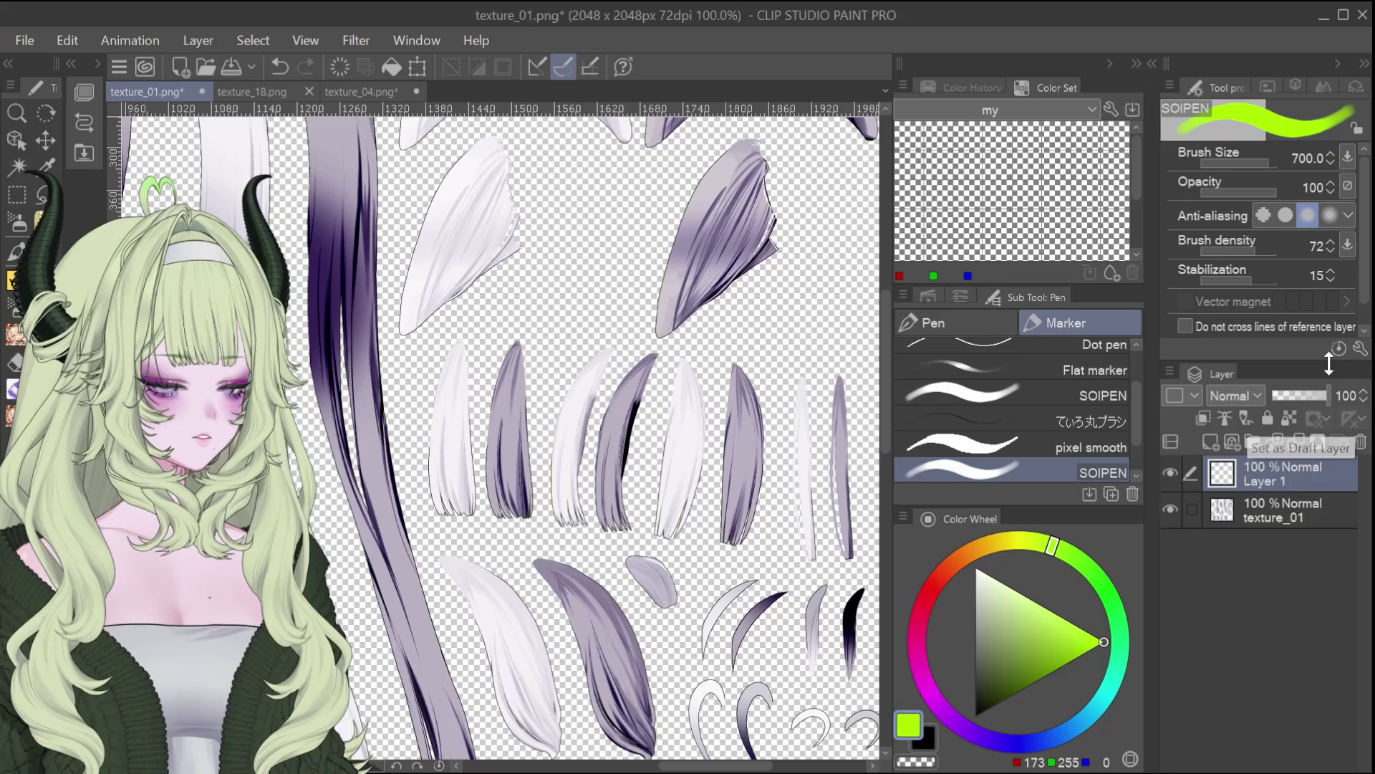
pyautogui.click(1204, 419)
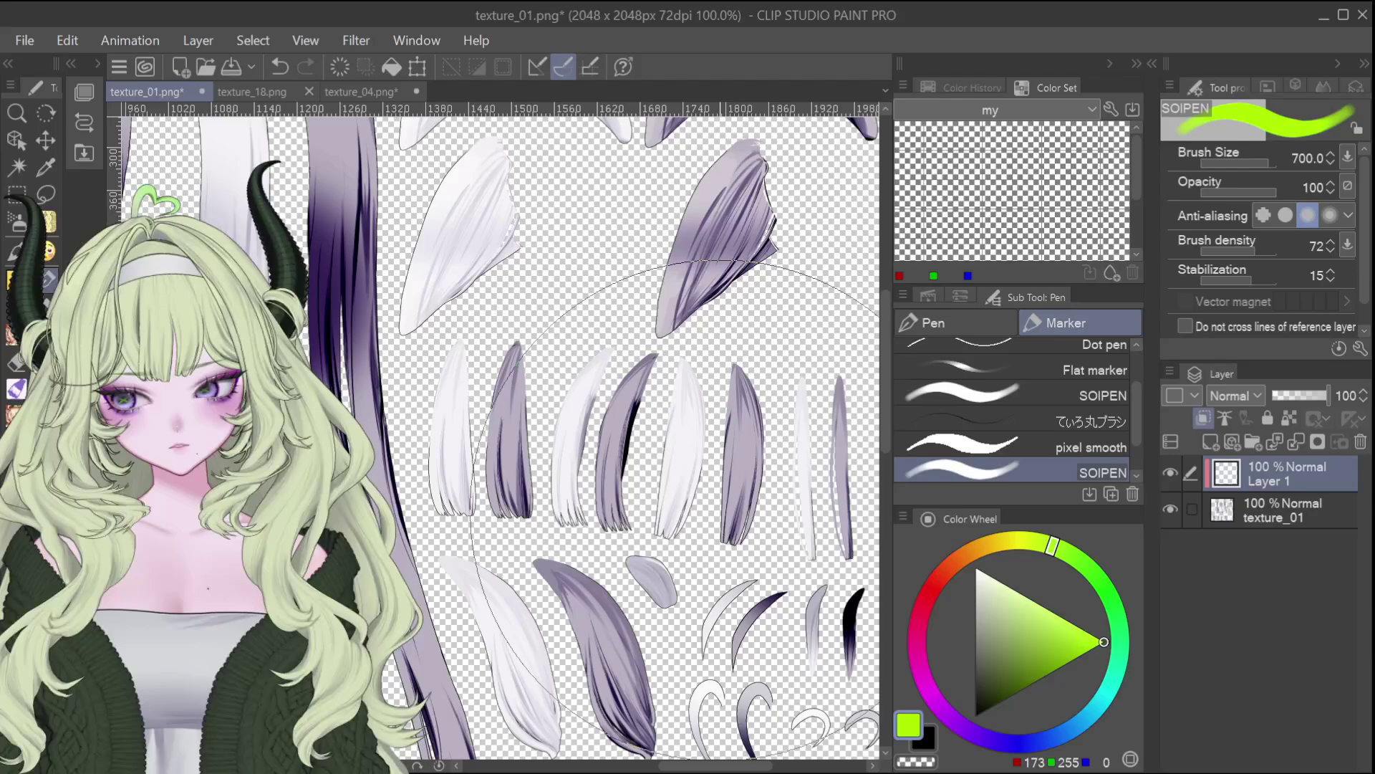
# Try a large lime-green stroke over the hair pieces, switch the layer's clipping off, and undo both changes
pyautogui.moveTo(663, 538); pyautogui.dragTo(609, 544)
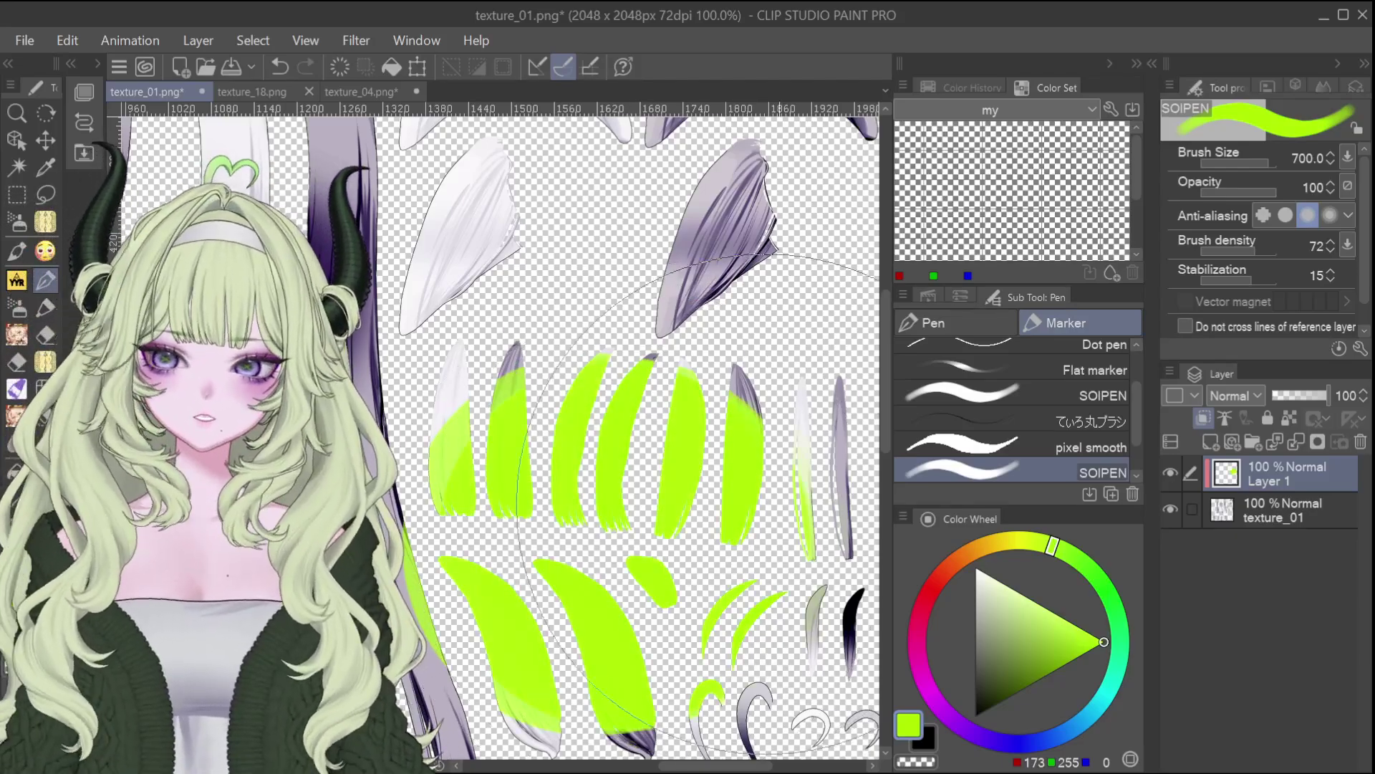
pyautogui.click(1201, 415)
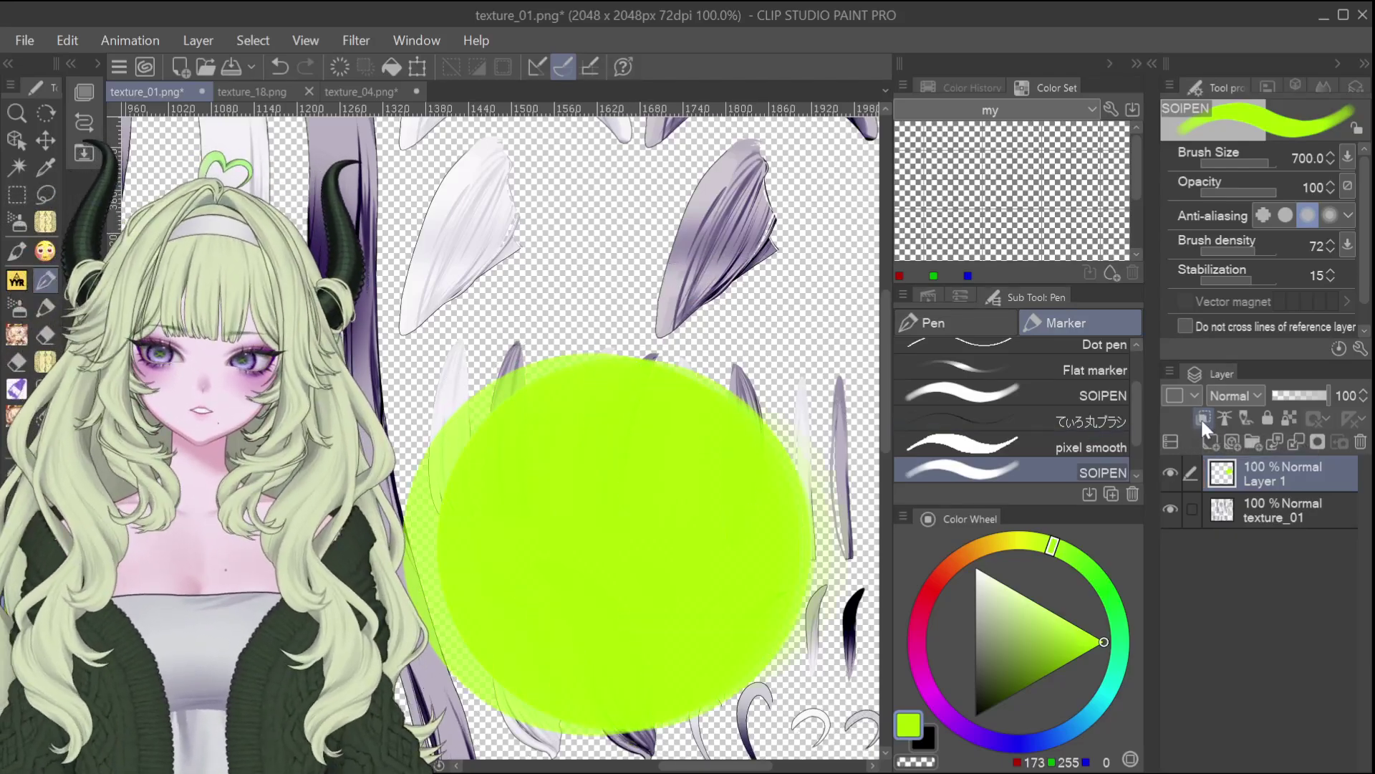
pyautogui.hotkey('ctrl', 'z')
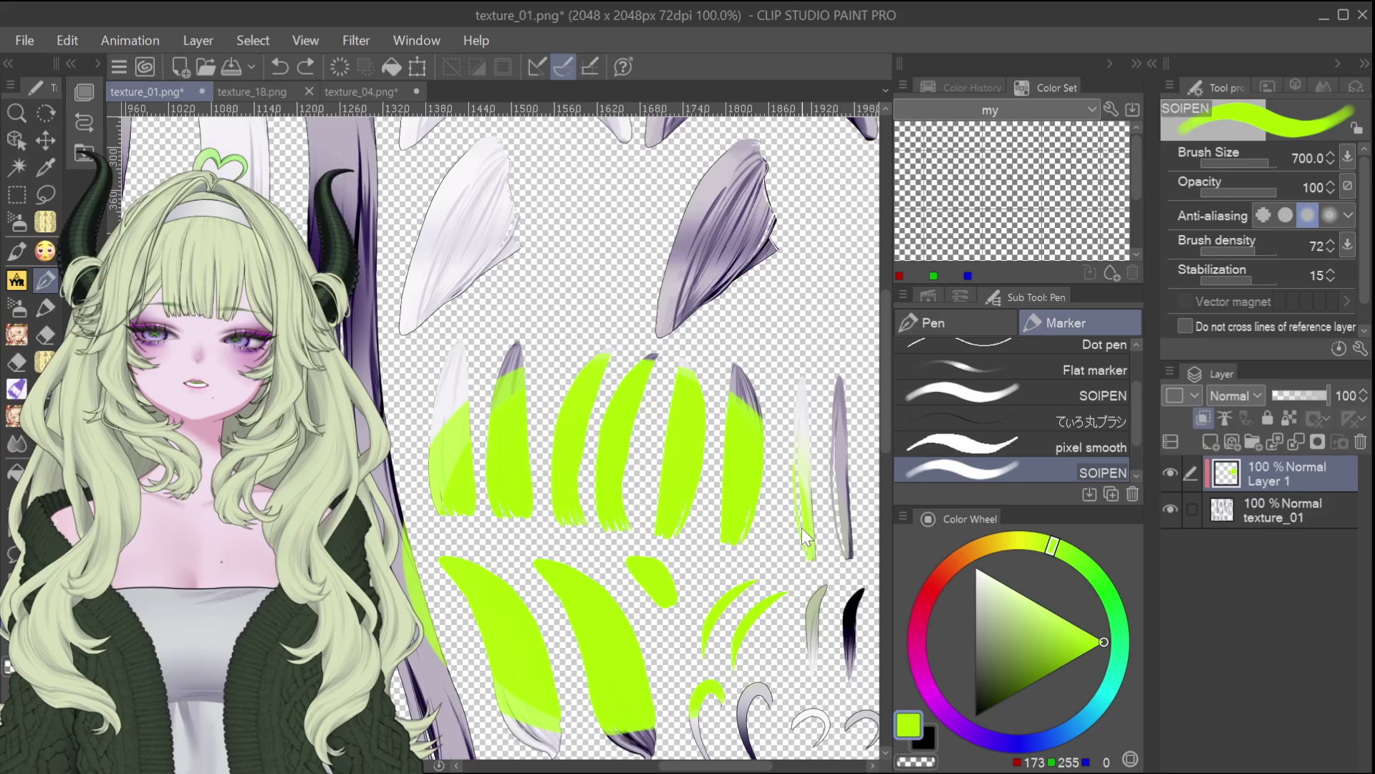
pyautogui.hotkey('ctrl', 'z')
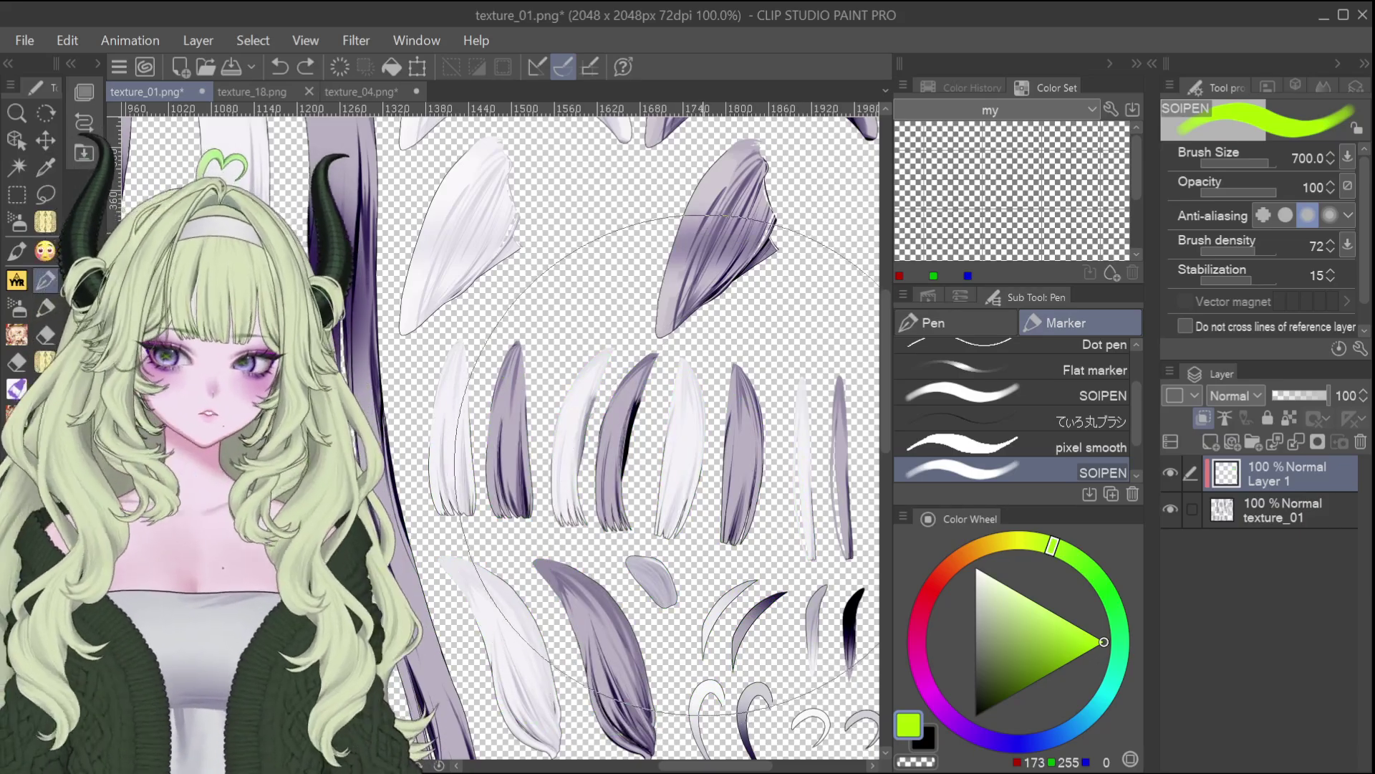
# Reduce the SOIPEN brush size to 70 and paint lime-green tips on the four light hair strands in the middle row
pyautogui.press('[')
pyautogui.press('[')
pyautogui.press('[')
pyautogui.press('[')
pyautogui.press('[')
pyautogui.press('[')
pyautogui.press('[')
pyautogui.press('[')
pyautogui.press('[')
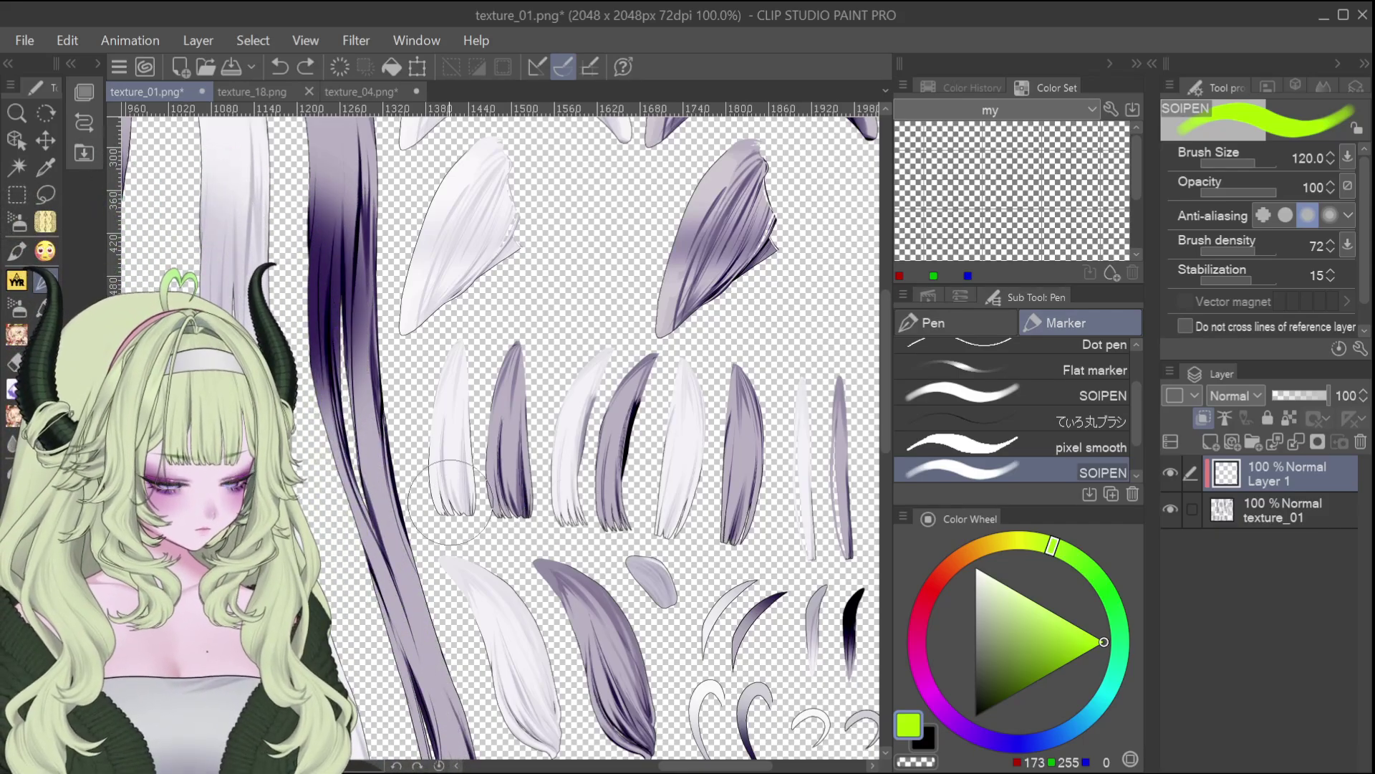
pyautogui.moveTo(448, 491)
pyautogui.mouseDown()
pyautogui.moveTo(512, 485)
pyautogui.moveTo(452, 497)
pyautogui.moveTo(451, 464)
pyautogui.mouseUp()
pyautogui.hotkey('ctrl', 'z')
pyautogui.press('[')
pyautogui.press('[')
pyautogui.press('[')
pyautogui.hotkey('ctrl', 'z')
pyautogui.moveTo(560, 462)
pyautogui.mouseDown()
pyautogui.moveTo(569, 512)
pyautogui.moveTo(566, 493)
pyautogui.mouseUp()
pyautogui.moveTo(684, 467)
pyautogui.mouseDown()
pyautogui.moveTo(674, 526)
pyautogui.moveTo(679, 502)
pyautogui.mouseUp()
pyautogui.moveTo(803, 510)
pyautogui.mouseDown()
pyautogui.moveTo(804, 555)
pyautogui.moveTo(806, 505)
pyautogui.mouseUp()
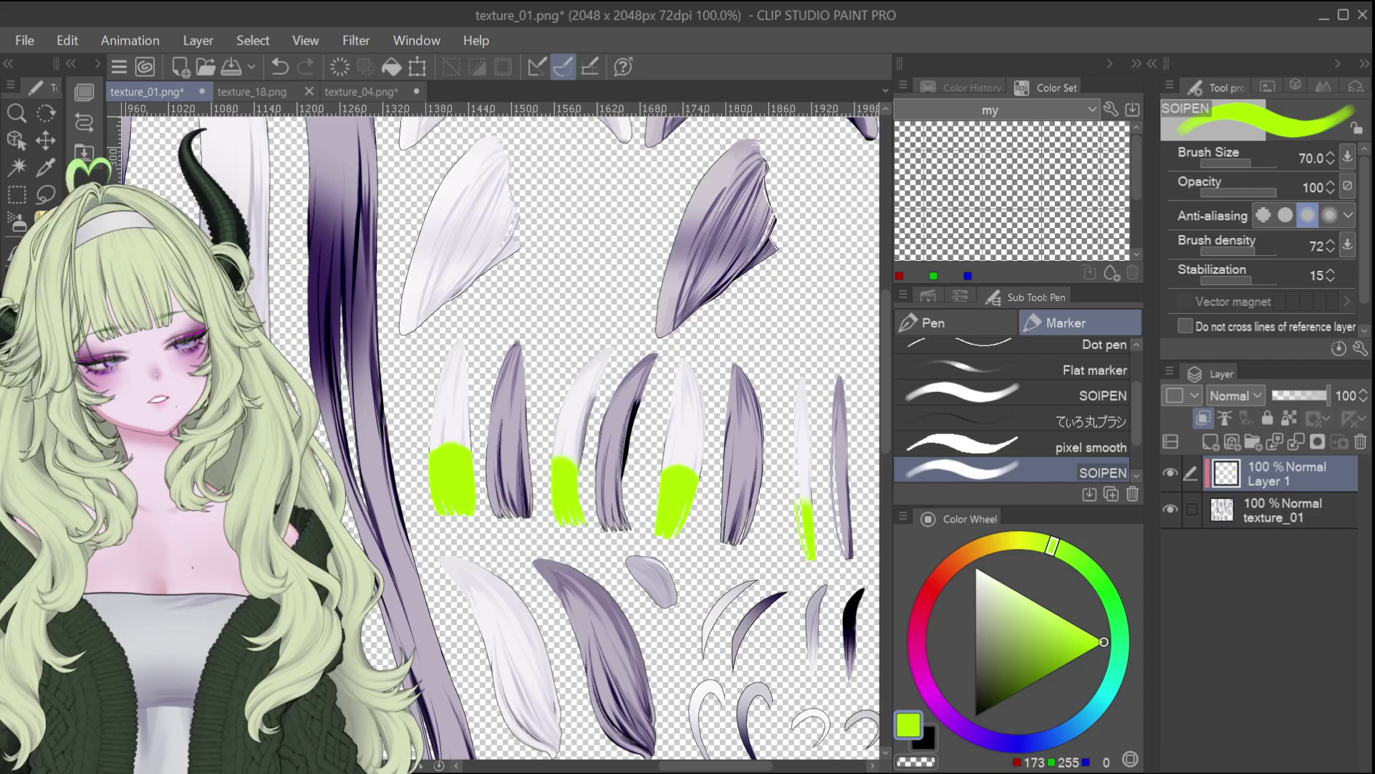
# Soften the upper edges of the four green tips into gradients using the Blur tool at brush size 70
pyautogui.press('j')
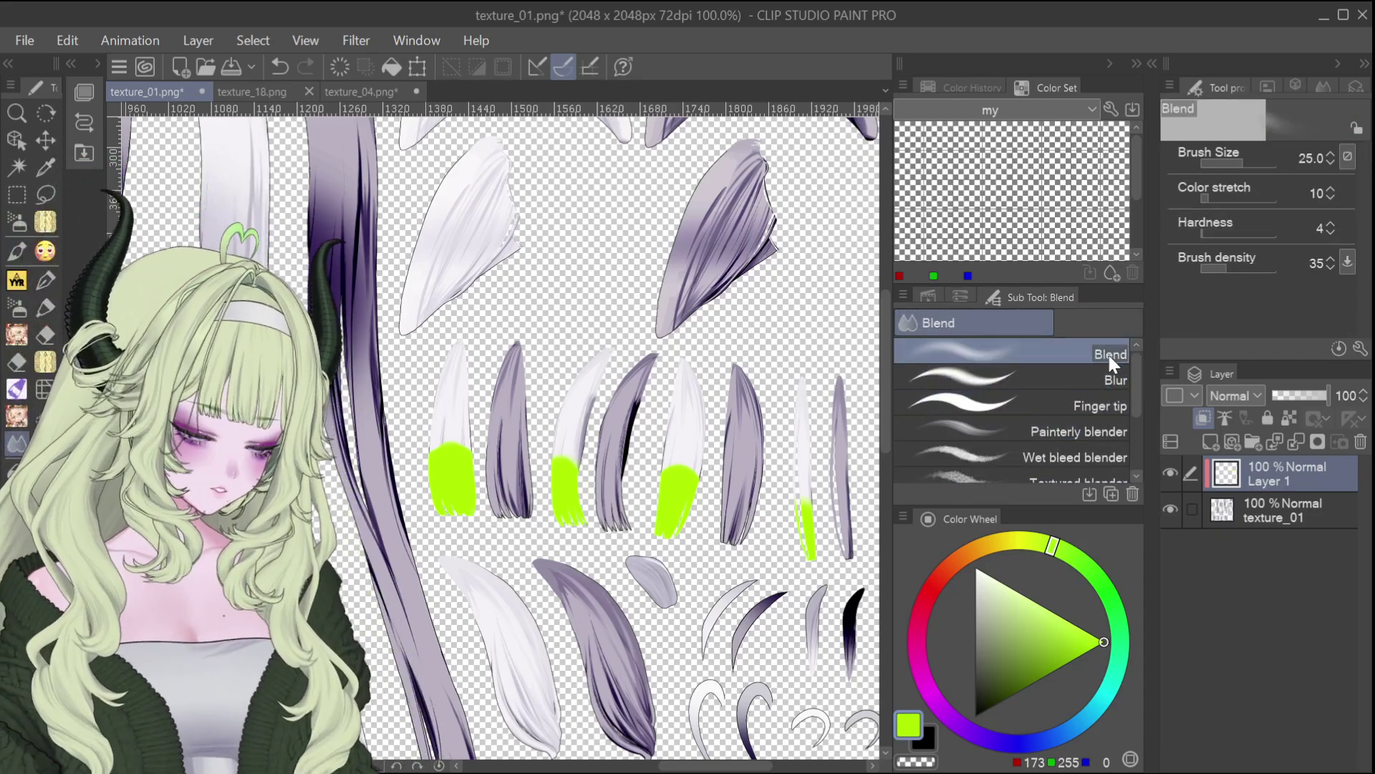
pyautogui.click(1114, 380)
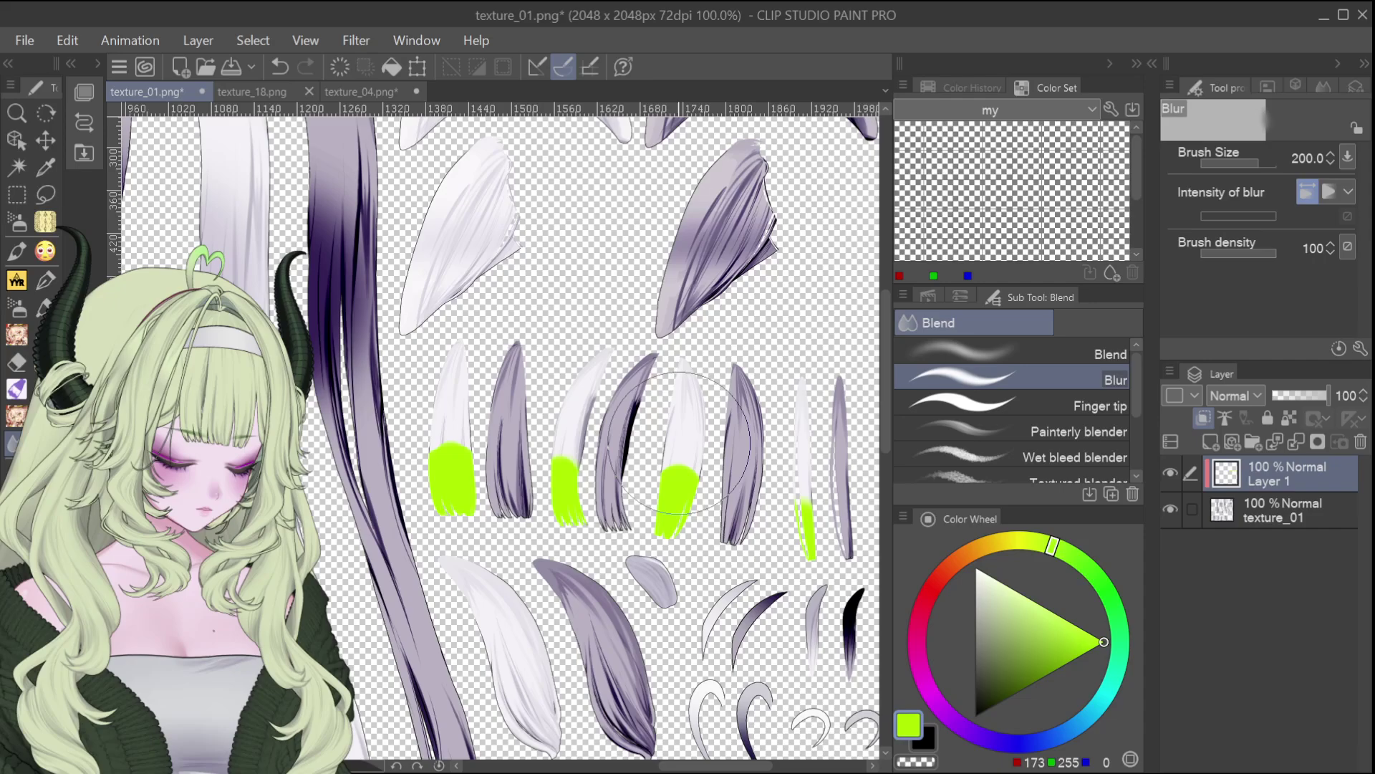
pyautogui.press('[')
pyautogui.press('[')
pyautogui.press('[')
pyautogui.press('[')
pyautogui.press('[')
pyautogui.press('[')
pyautogui.moveTo(677, 476); pyautogui.dragTo(693, 421)
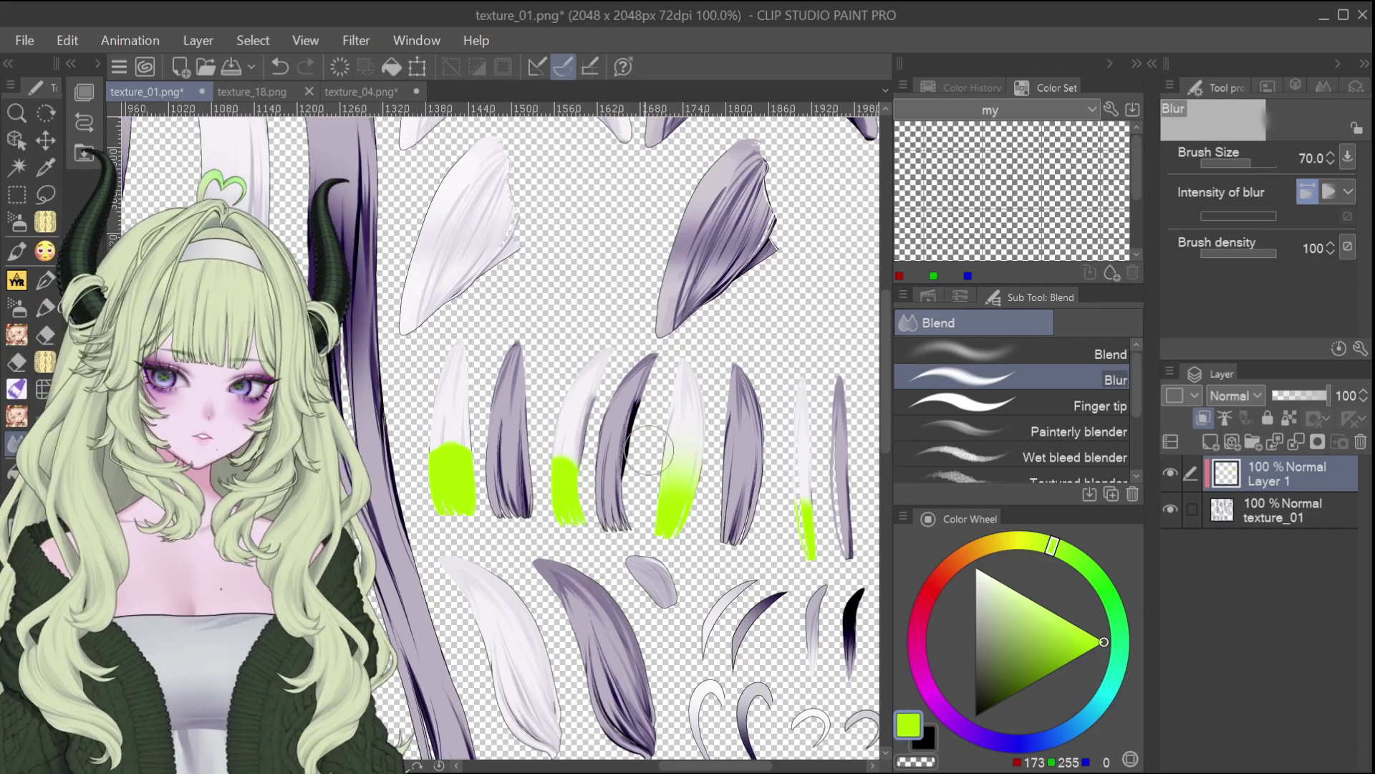
pyautogui.moveTo(559, 440)
pyautogui.mouseDown()
pyautogui.moveTo(566, 470)
pyautogui.moveTo(574, 402)
pyautogui.mouseUp()
pyautogui.moveTo(484, 426); pyautogui.dragTo(453, 464)
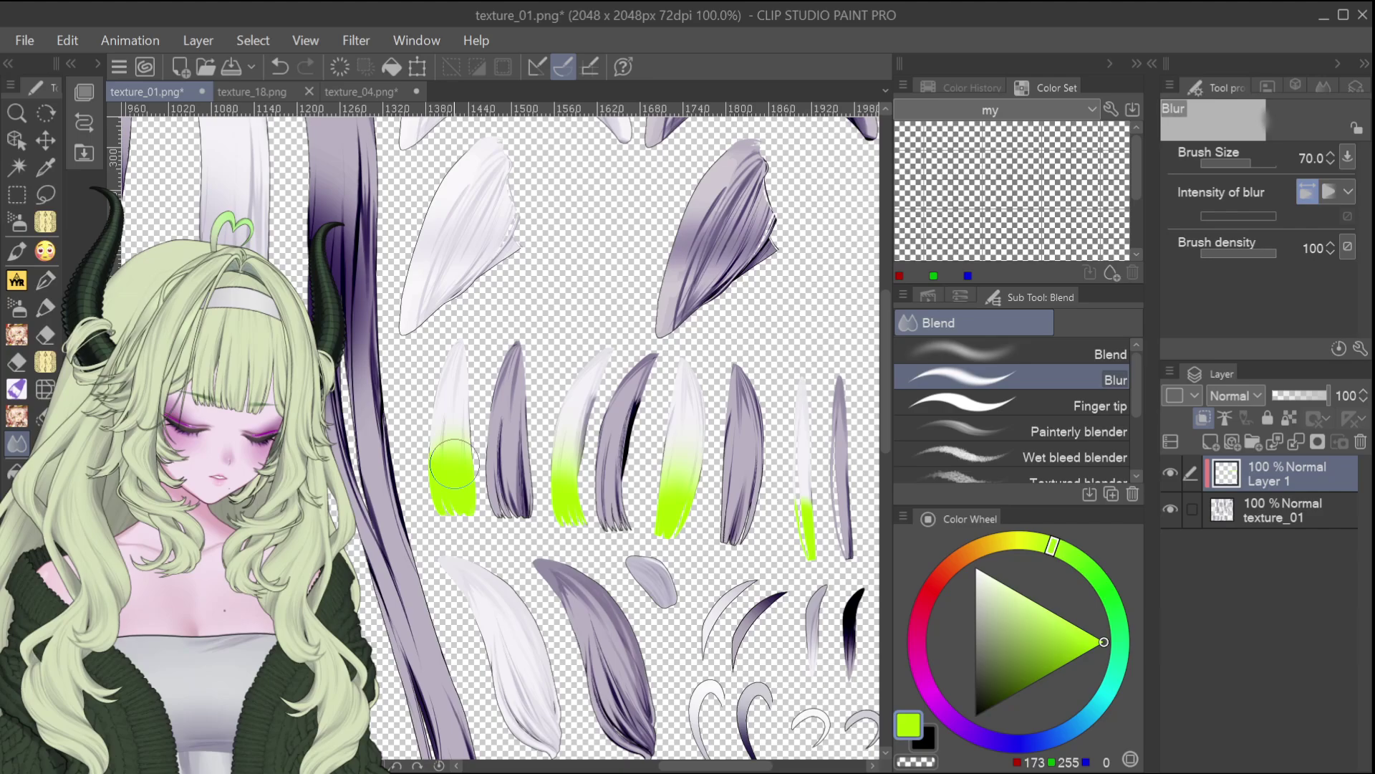
pyautogui.moveTo(802, 520); pyautogui.dragTo(812, 444)
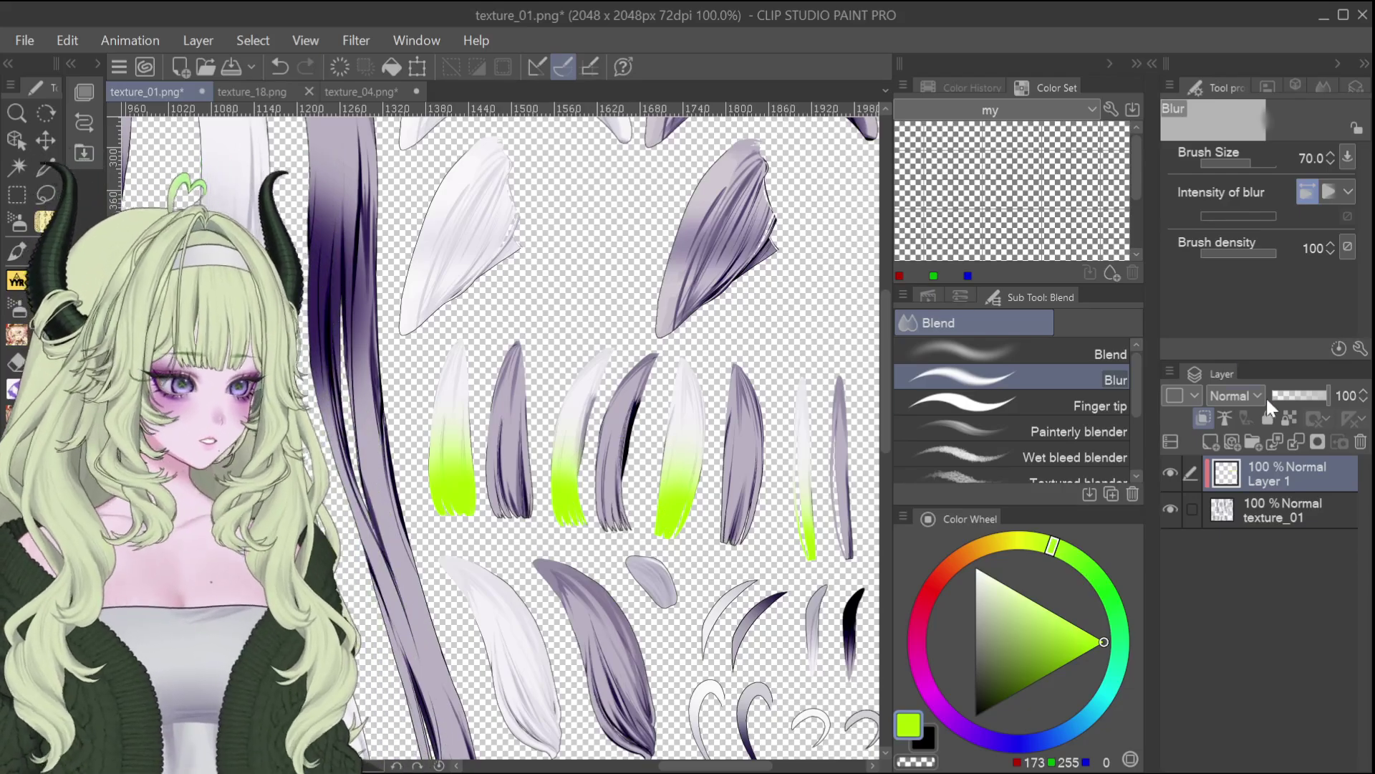
# Set the blending mode of the clipped green layer to Multiply
pyautogui.click(1235, 395)
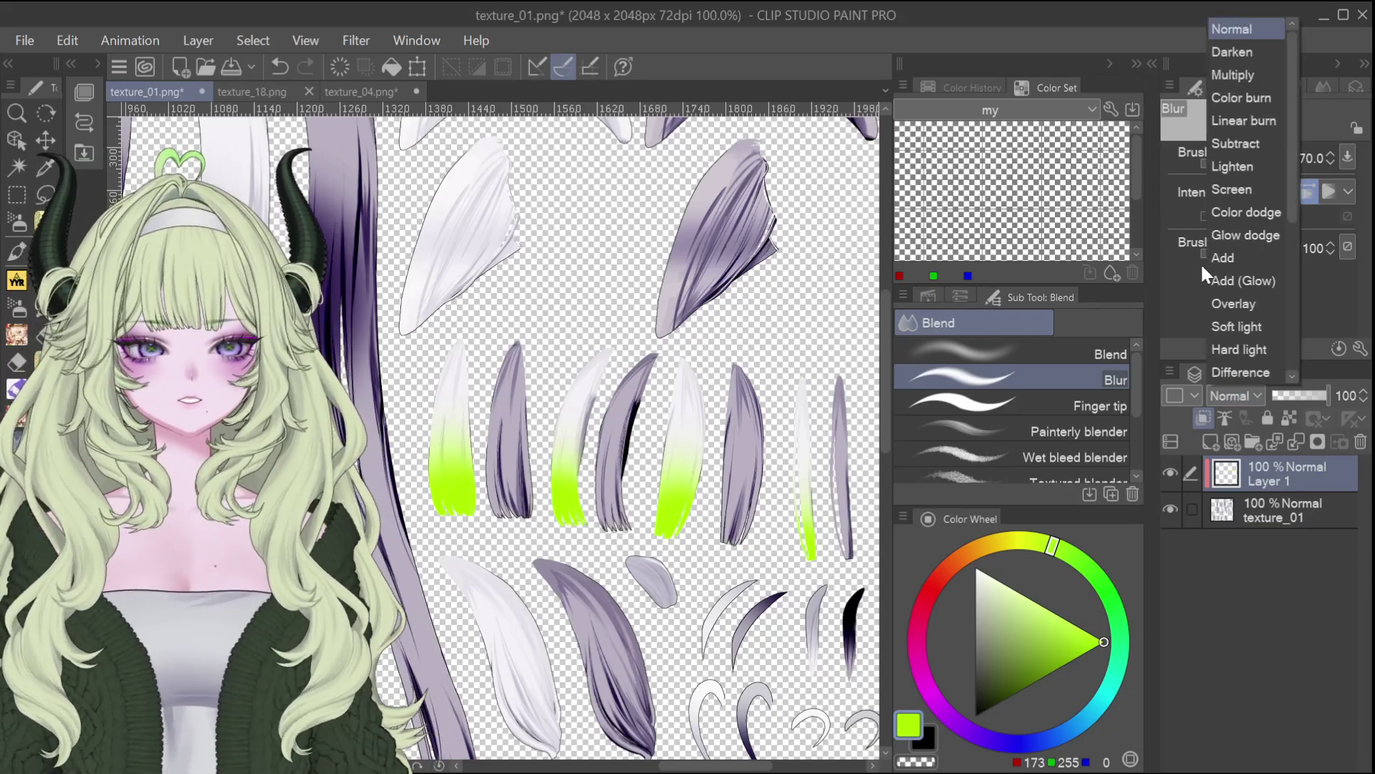
pyautogui.click(1244, 73)
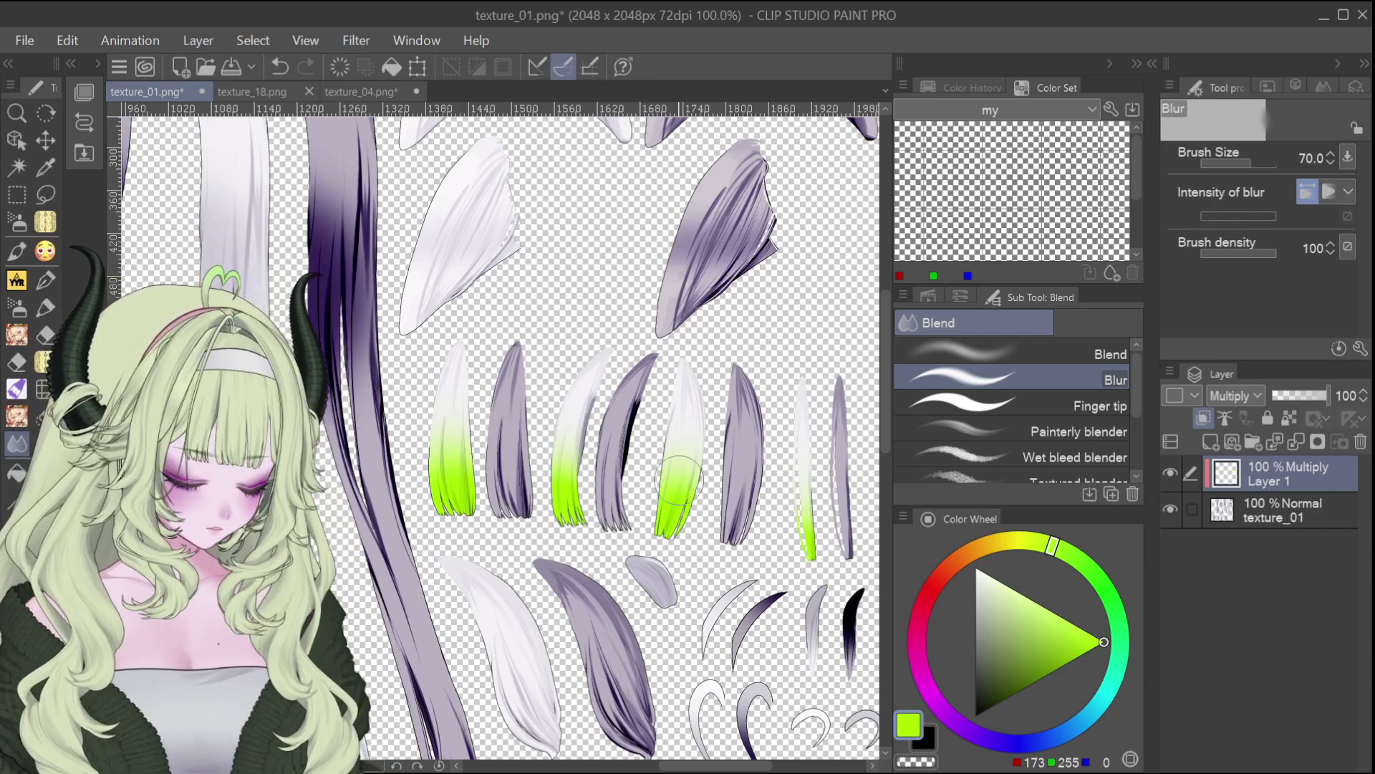
pyautogui.moveTo(678, 481); pyautogui.dragTo(681, 447)
pyautogui.moveTo(789, 469)
pyautogui.mouseDown()
pyautogui.moveTo(798, 518)
pyautogui.moveTo(787, 451)
pyautogui.moveTo(787, 503)
pyautogui.mouseUp()
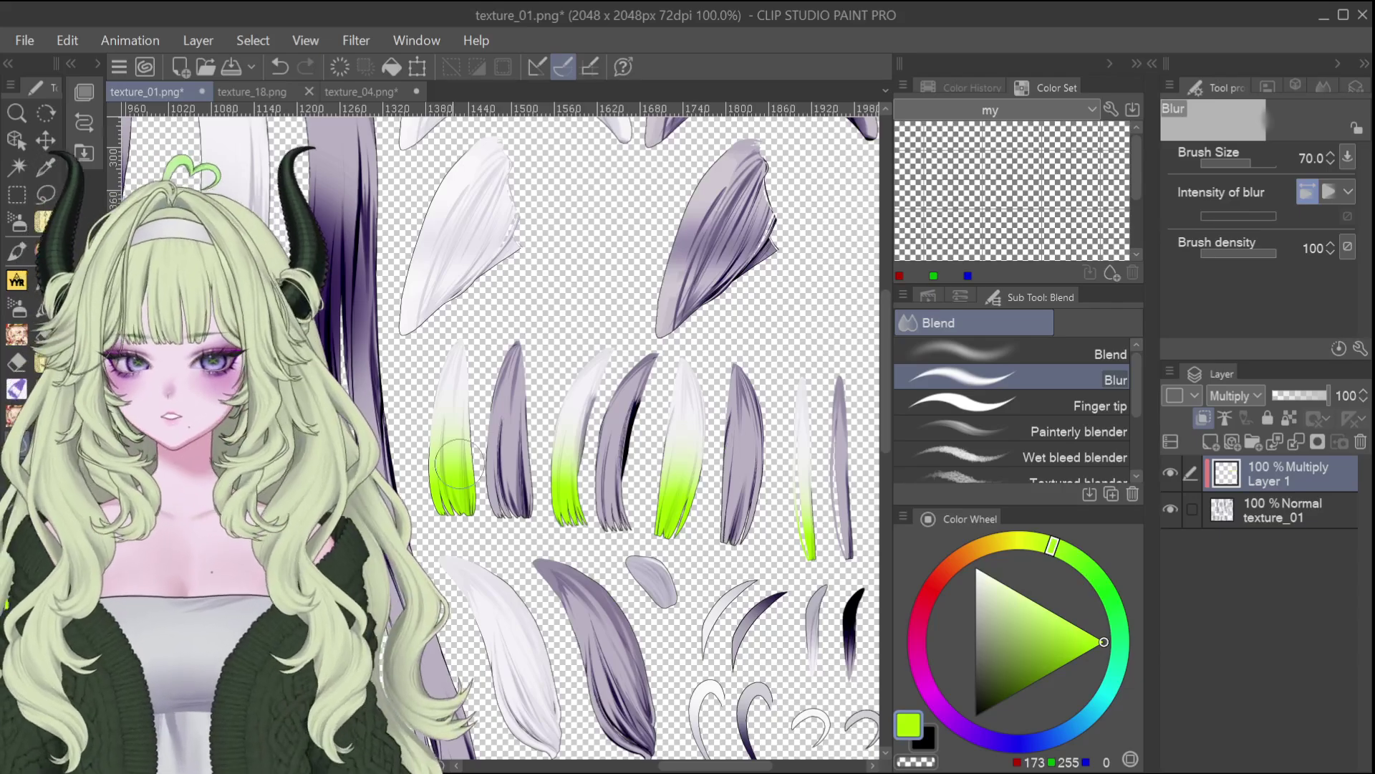
# Save the edited texture as texture_01.png, replacing the existing file
pyautogui.click(20, 40)
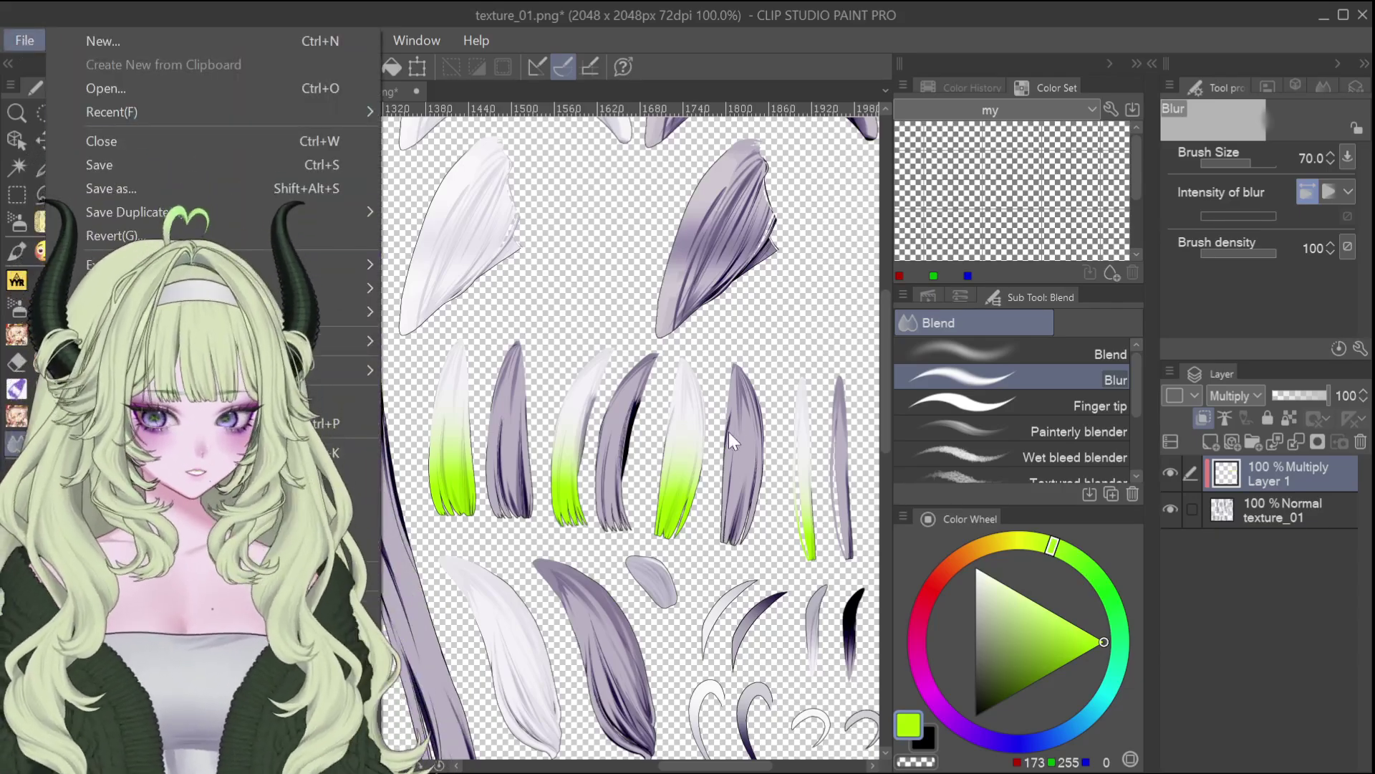
pyautogui.click(197, 168)
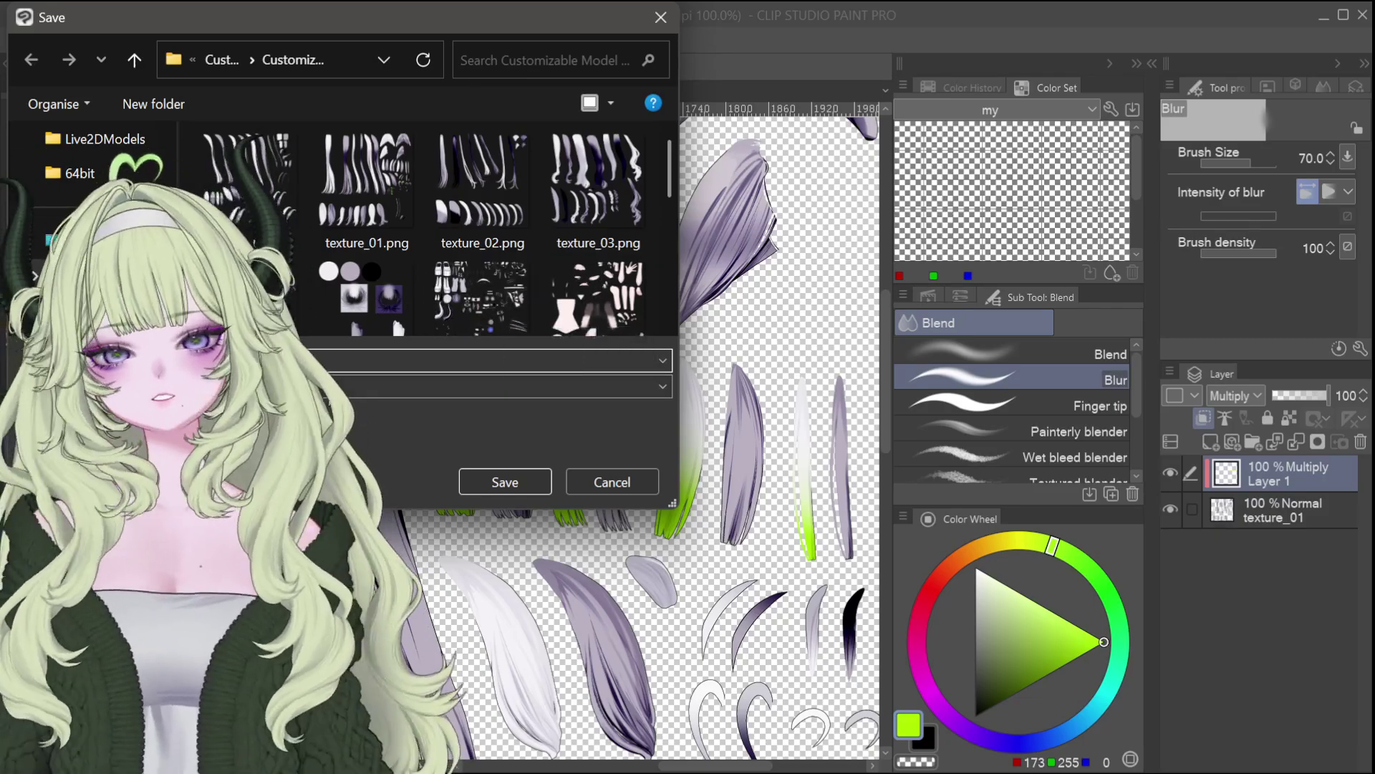
pyautogui.click(519, 474)
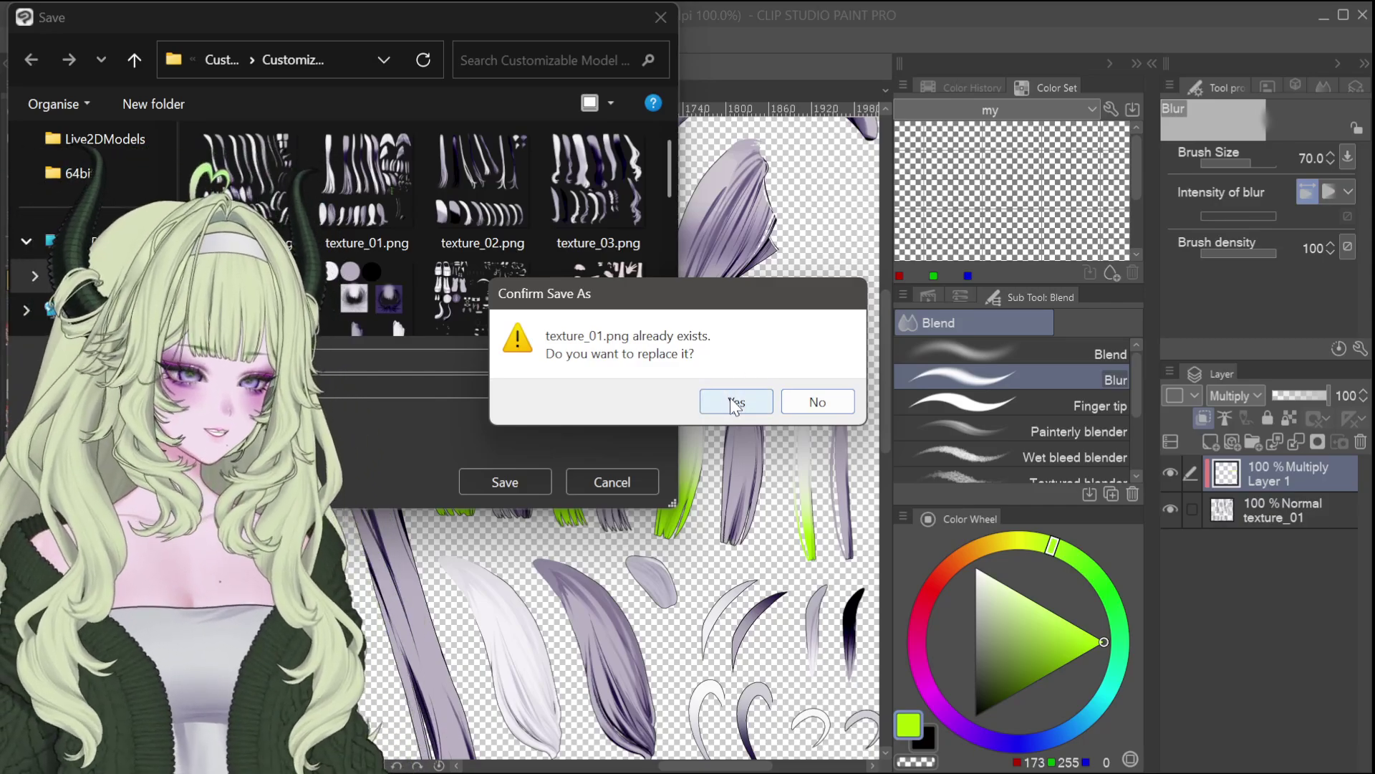
pyautogui.click(742, 403)
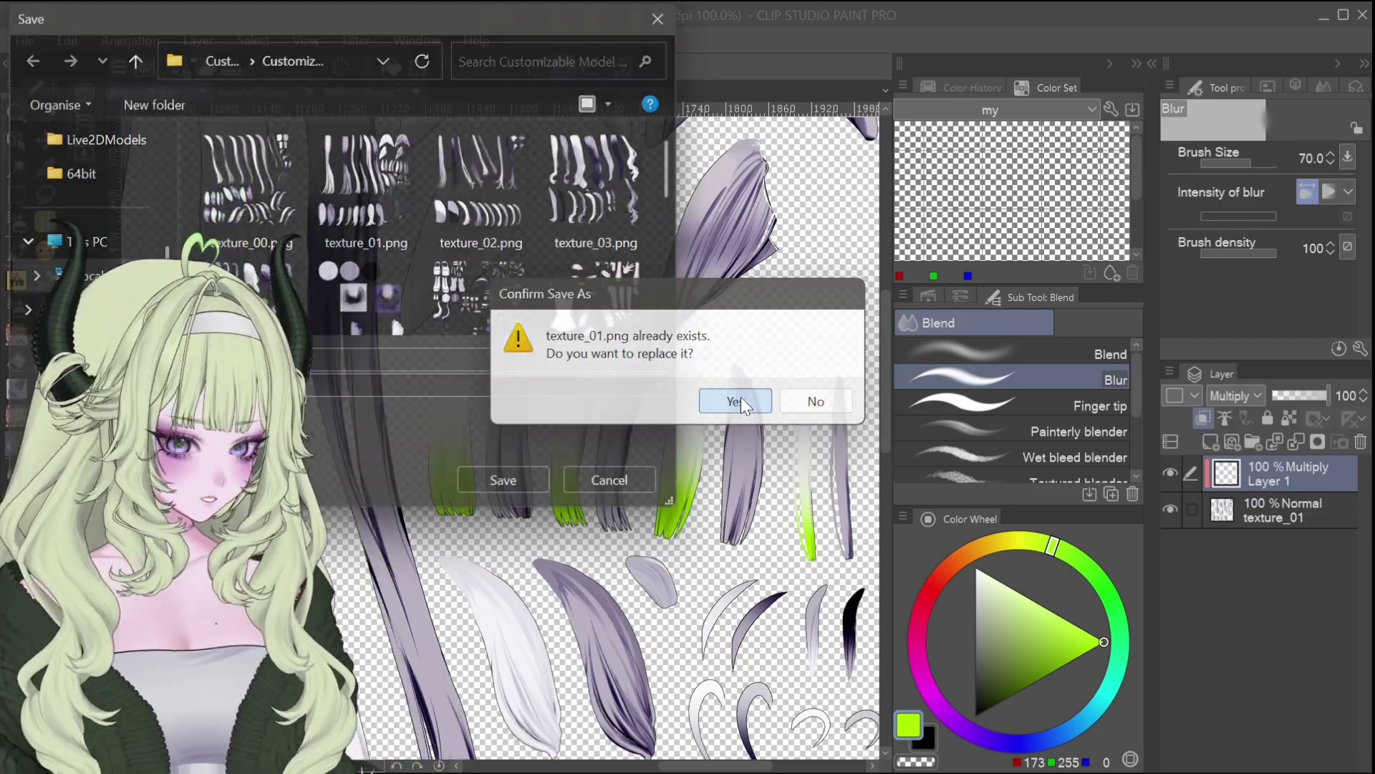
pyautogui.click(752, 312)
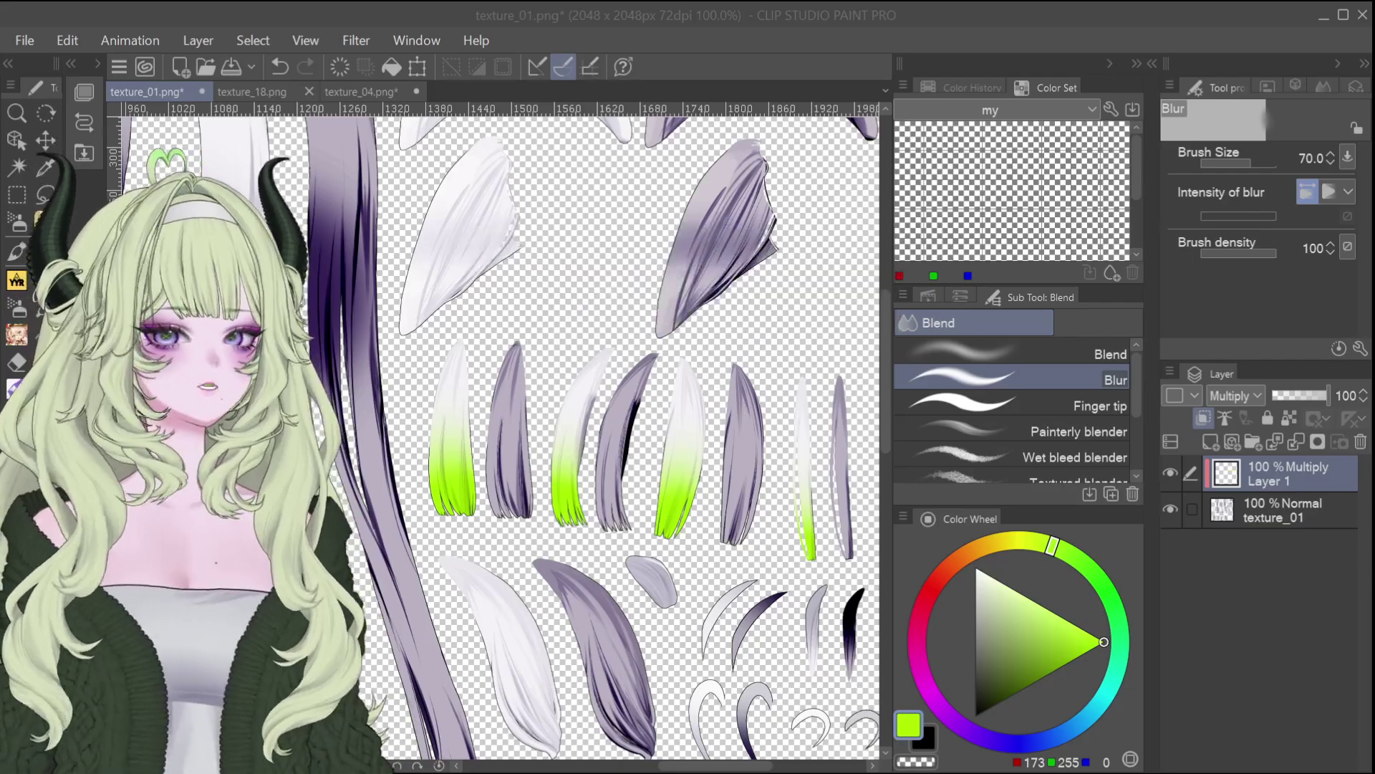